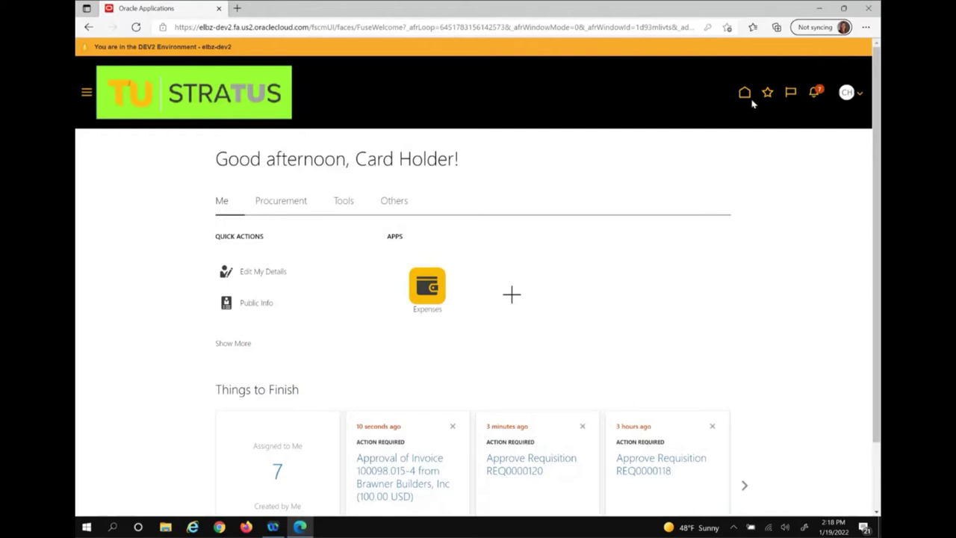
Step: From the notifications list, open the Brawner Builders, Inc approval task for invoice 100098.015-4
left_click(815, 92)
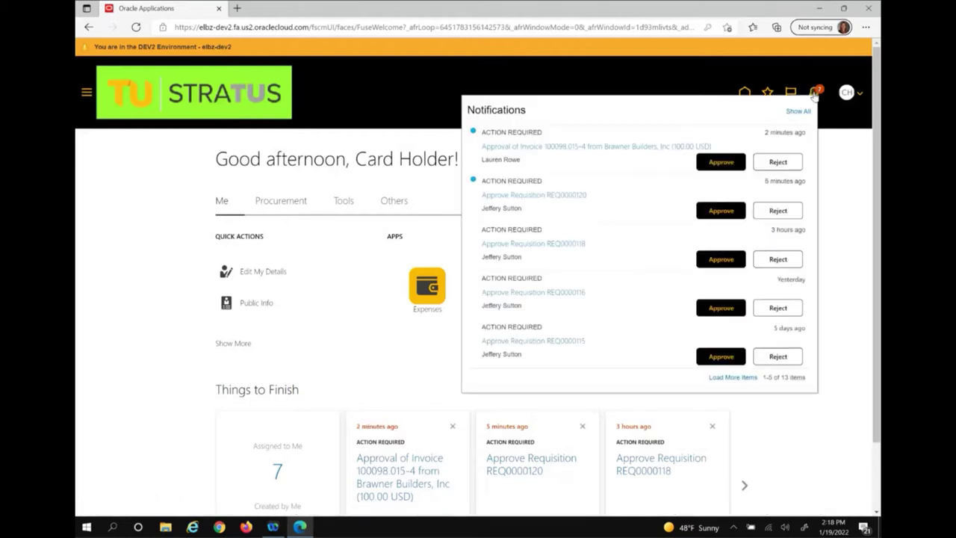
left_click(606, 147)
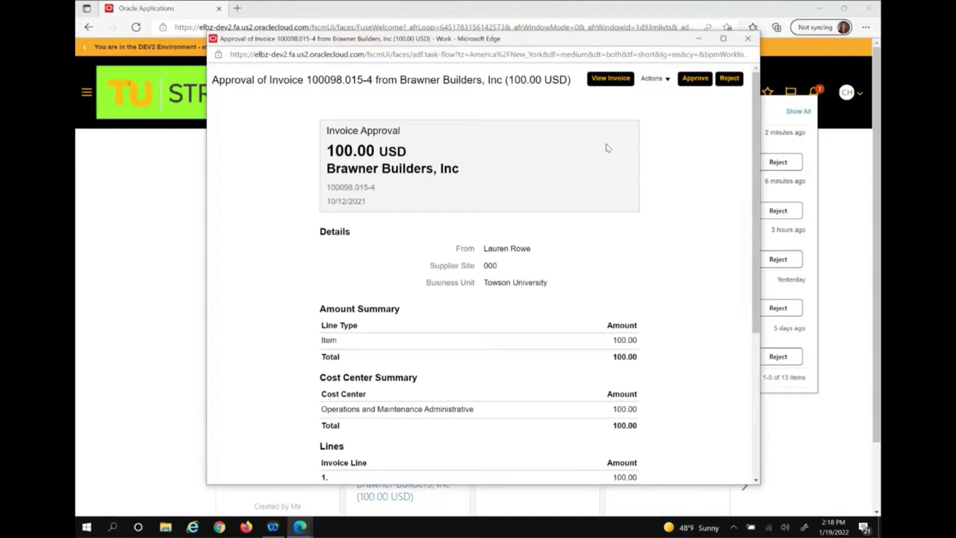
scroll(703, 228, "down", 3)
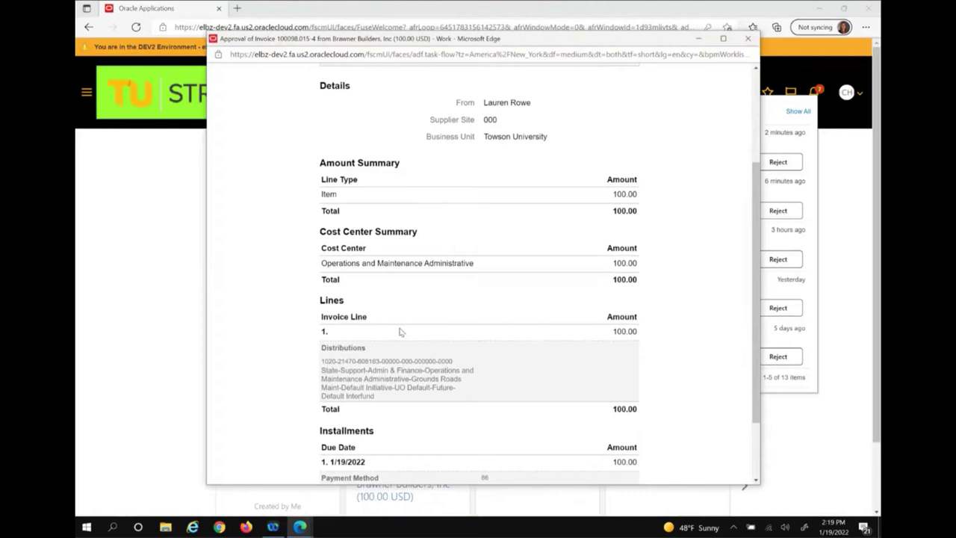
scroll(399, 329, "down", 1)
scroll(400, 328, "down", 1)
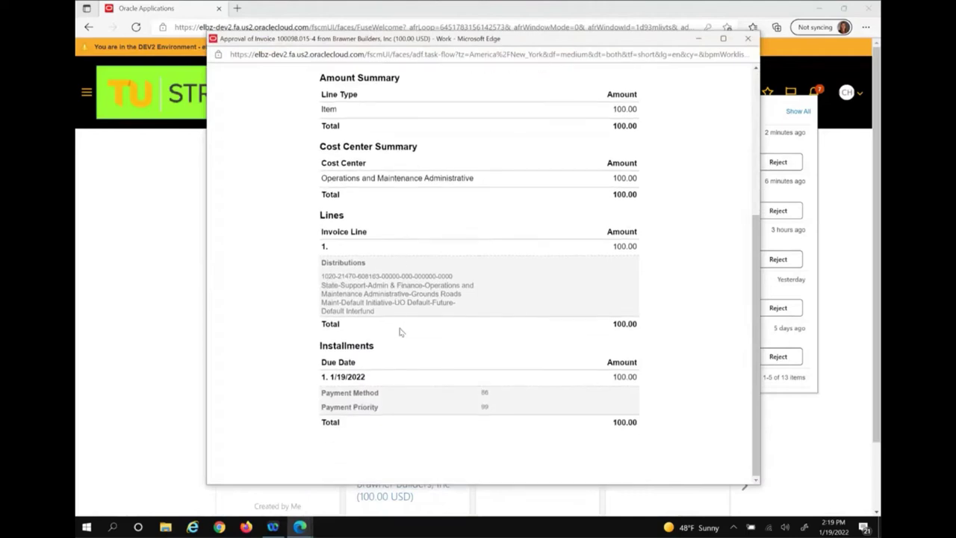
scroll(400, 332, "up", 5)
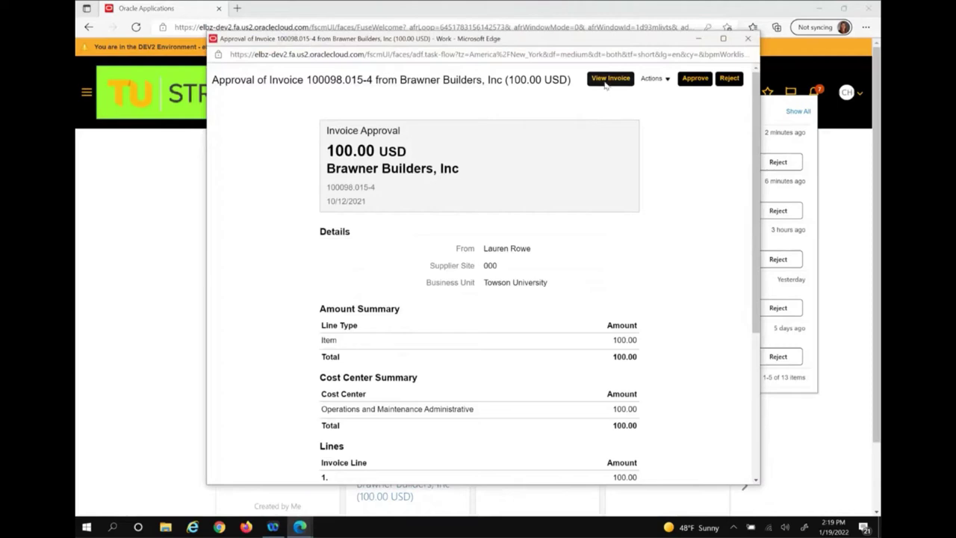
left_click(664, 81)
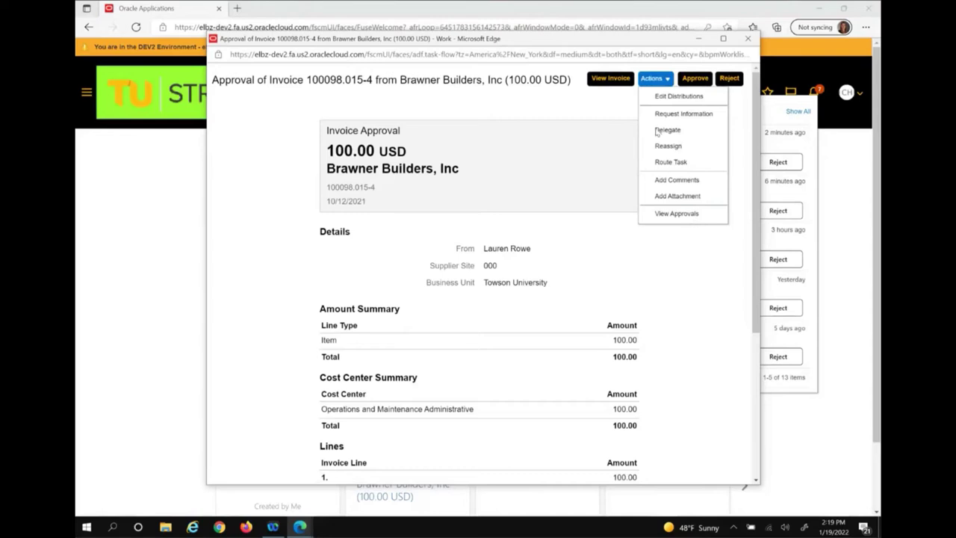
left_click(617, 109)
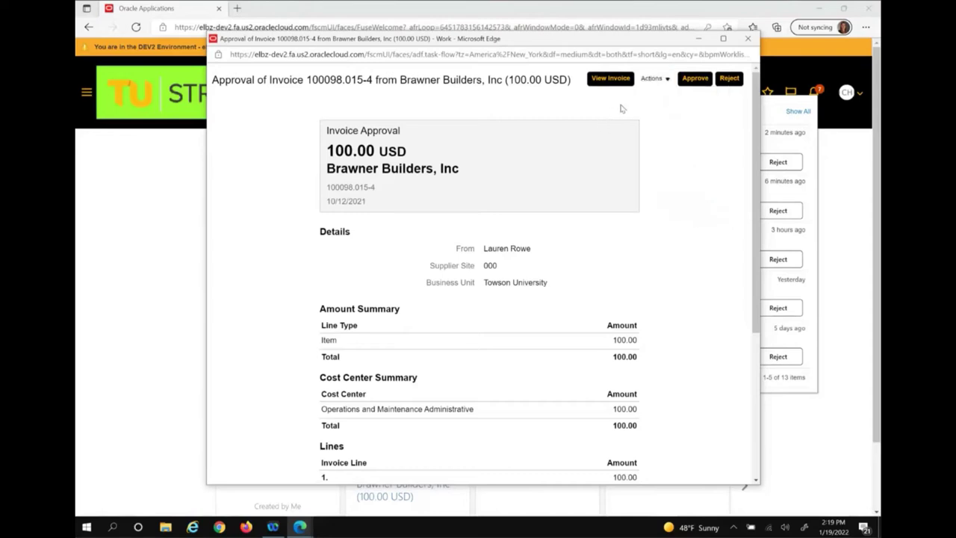
Step: Approve invoice 100098.015-4 and submit the approval
left_click(696, 79)
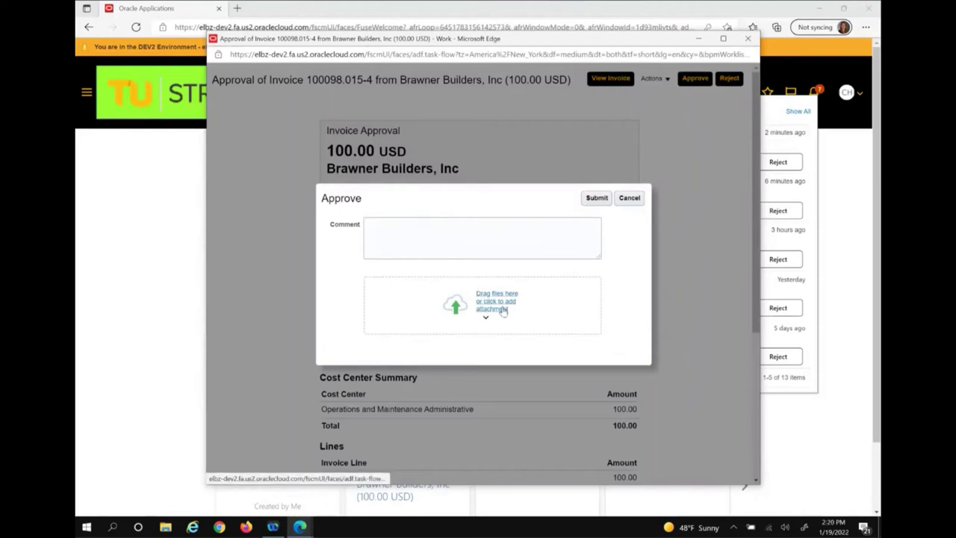
left_click(595, 202)
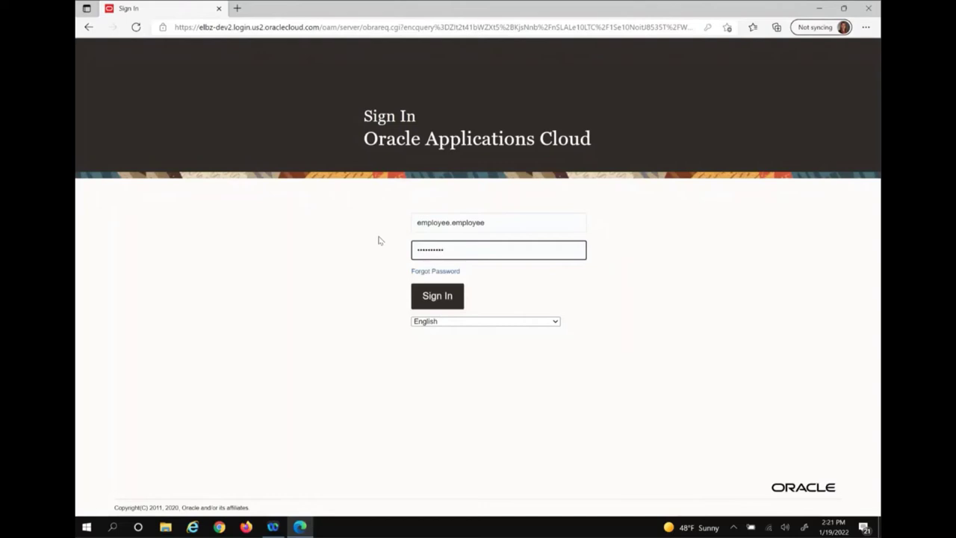
Step: Sign in as the other user and check the home page for the pending coding task
left_click(444, 297)
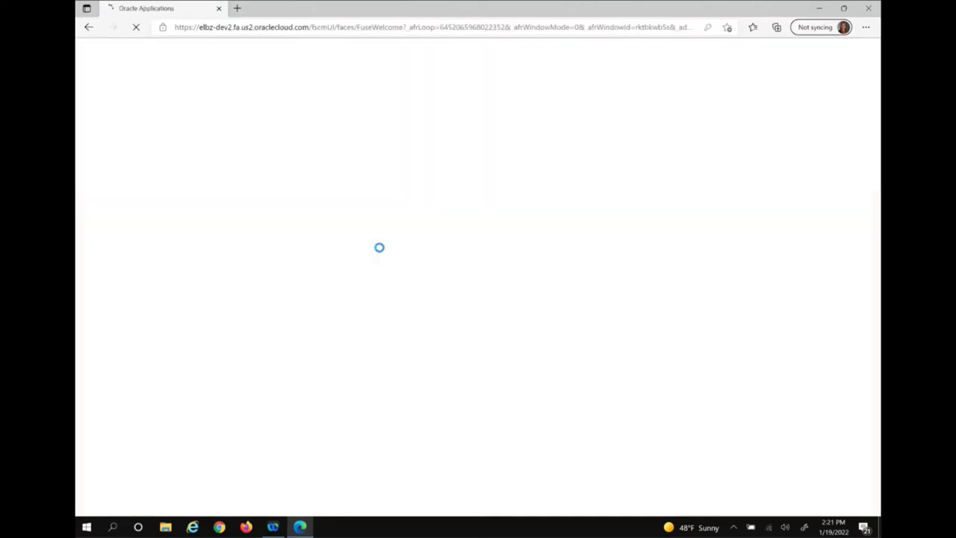
scroll(647, 200, "down", 3)
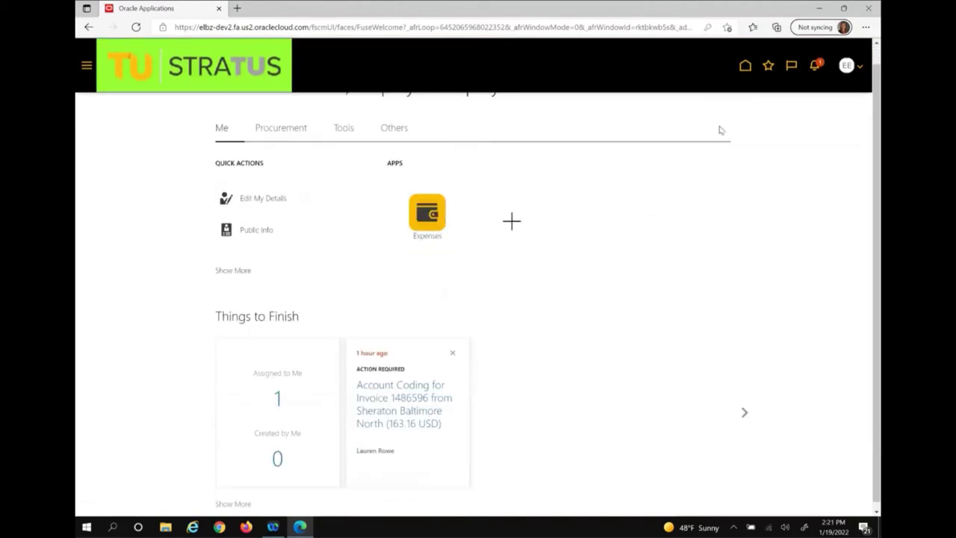
Step: From the notifications list, open the Sheraton Baltimore North account coding task for invoice 1486596
left_click(817, 69)
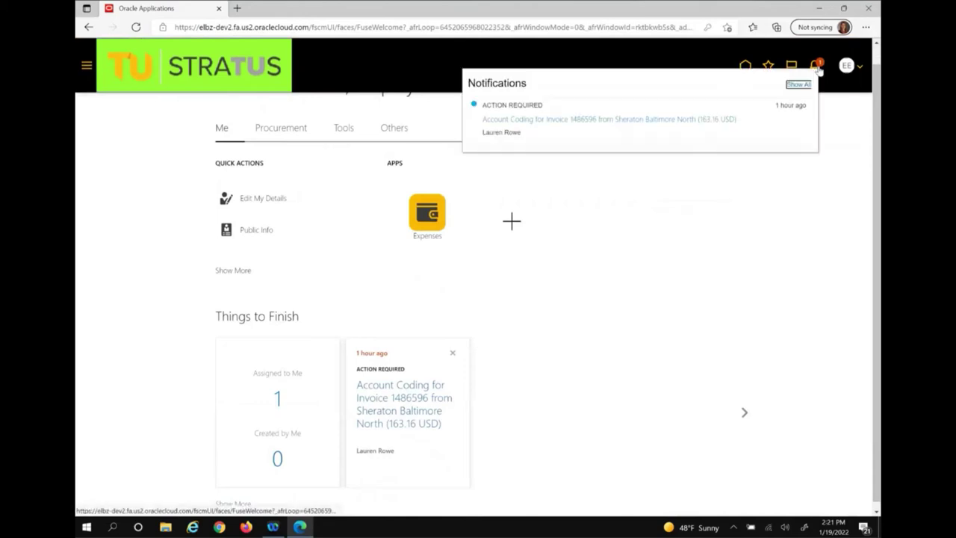
left_click(658, 120)
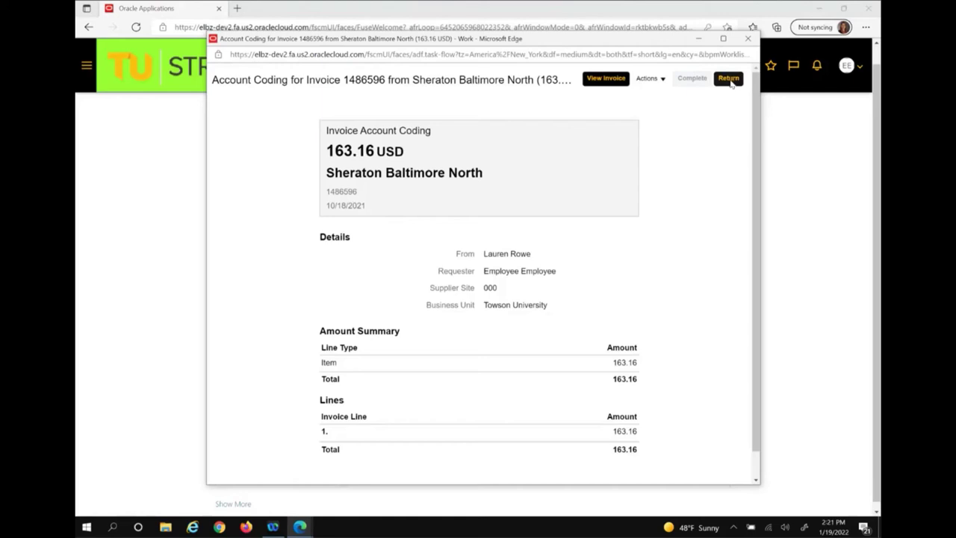
Step: Choose Edit Distributions from the coding task's Actions menu
left_click(660, 81)
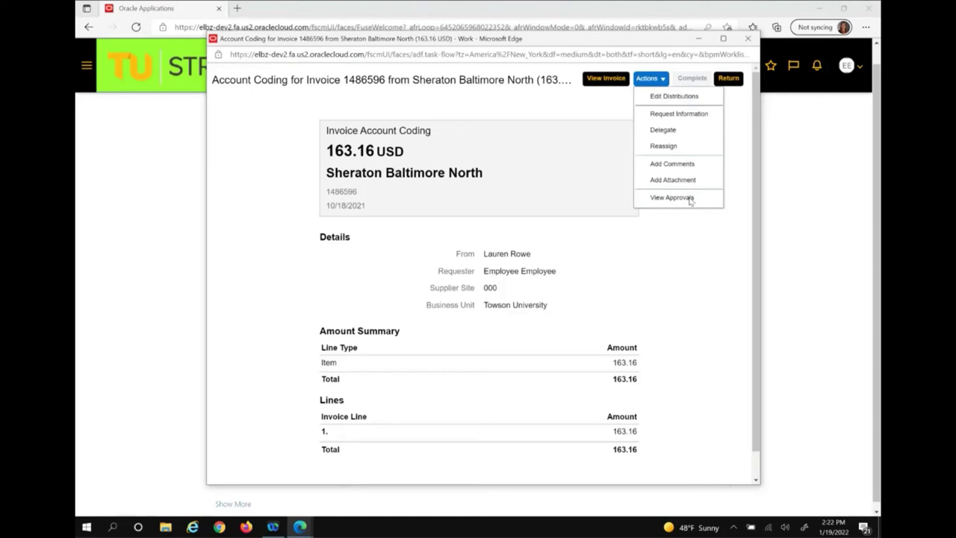
left_click(695, 100)
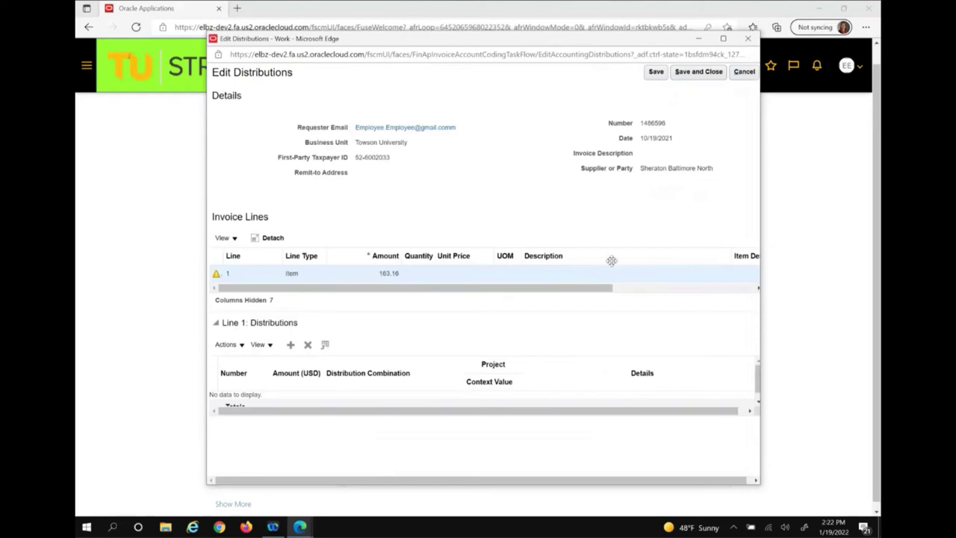
Step: Add a distribution row to line 1 with amount 163.16 USD and open its combination lookup
left_click(291, 345)
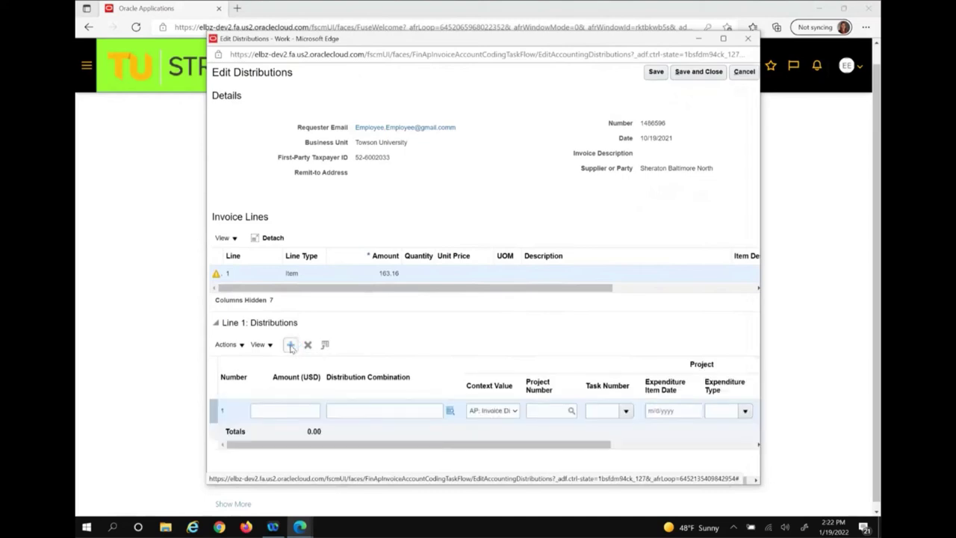
left_click(277, 409)
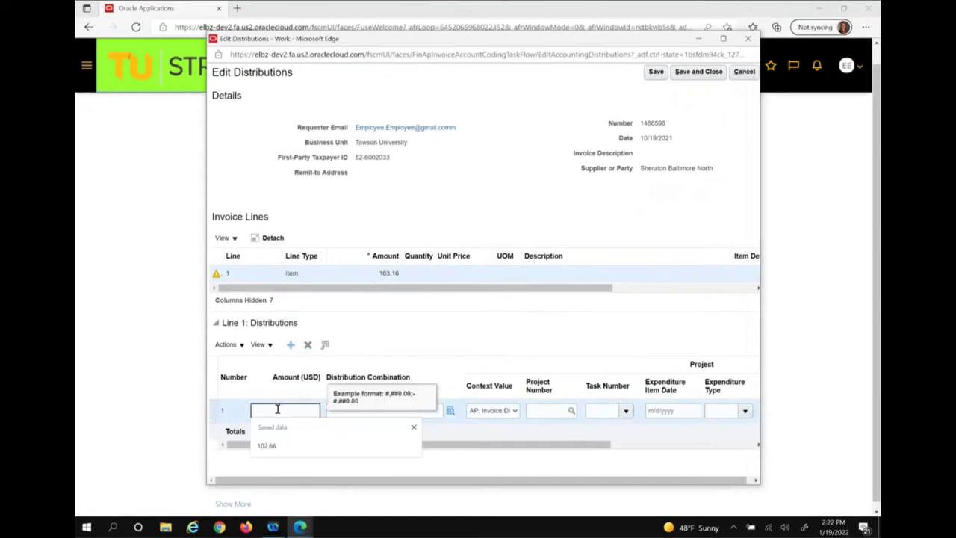
type("163.1")
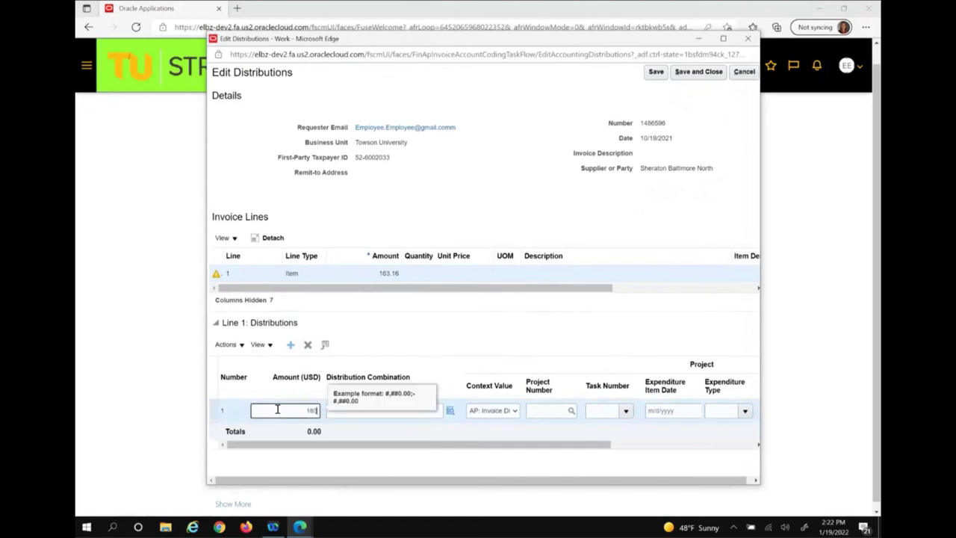
type("6")
left_click(450, 412)
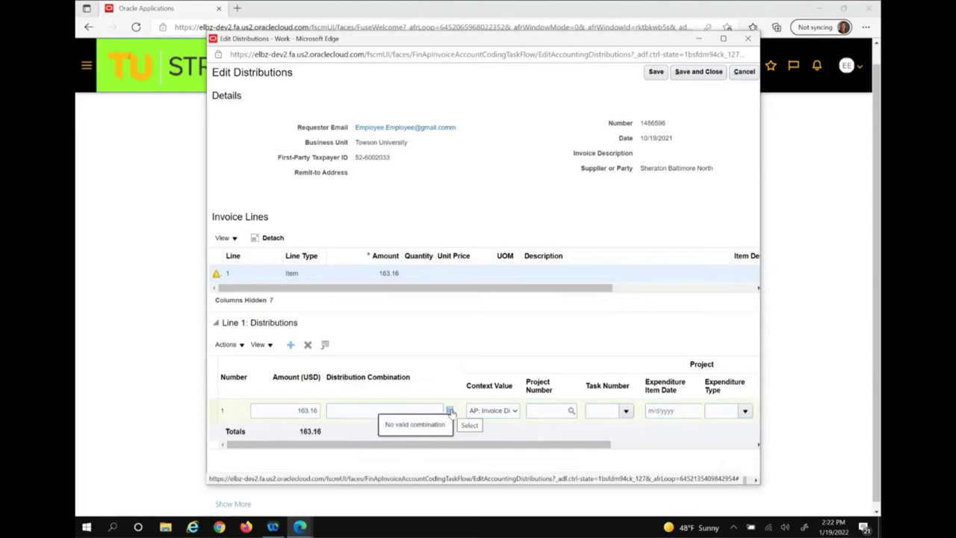
left_click(450, 412)
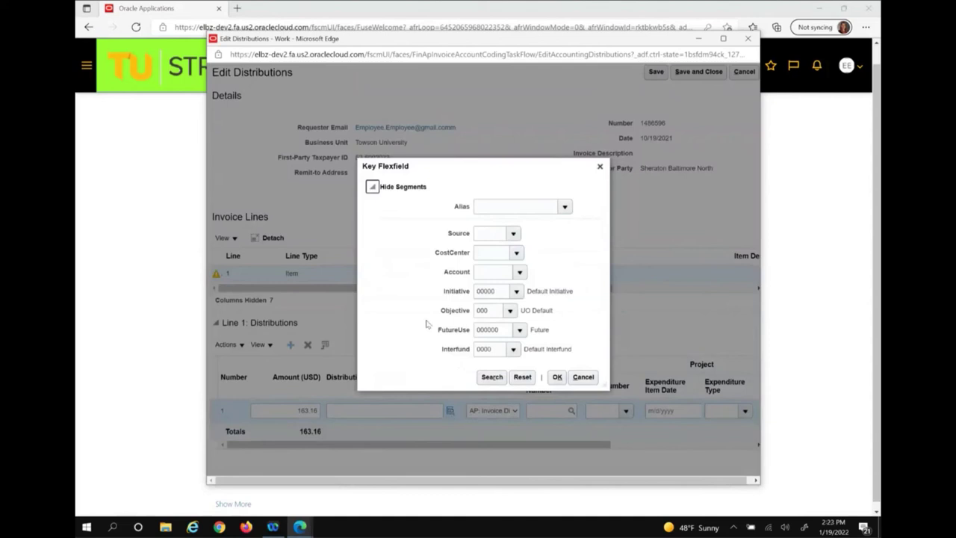
Step: Enter Source 4500, CostCenter 45010 and Account 608224 as the distribution combination
left_click(484, 235)
type("4500")
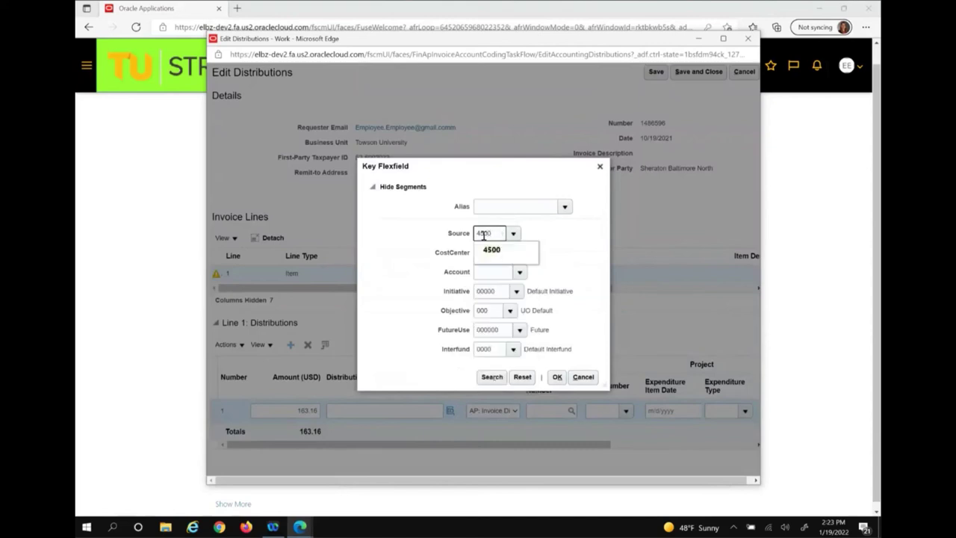
left_click(510, 254)
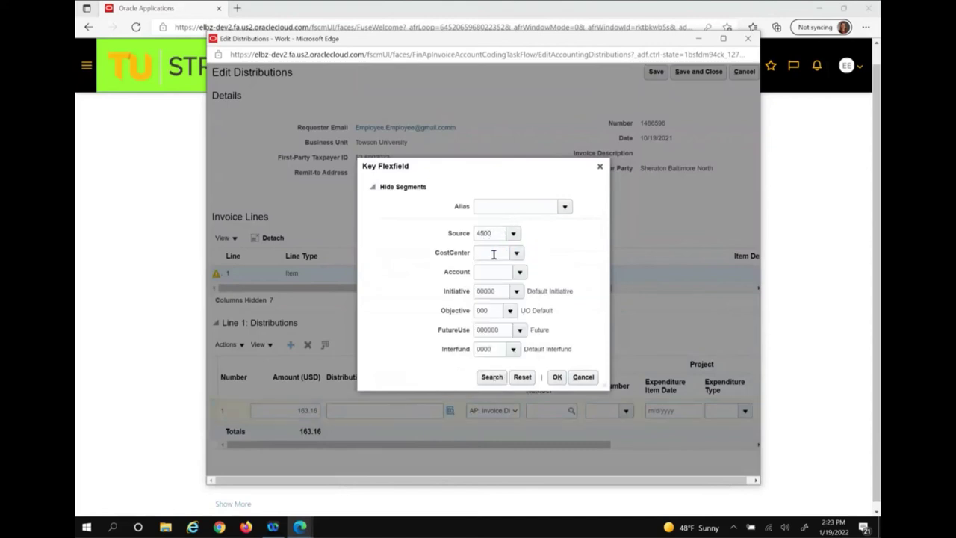
left_click(492, 252)
type("450")
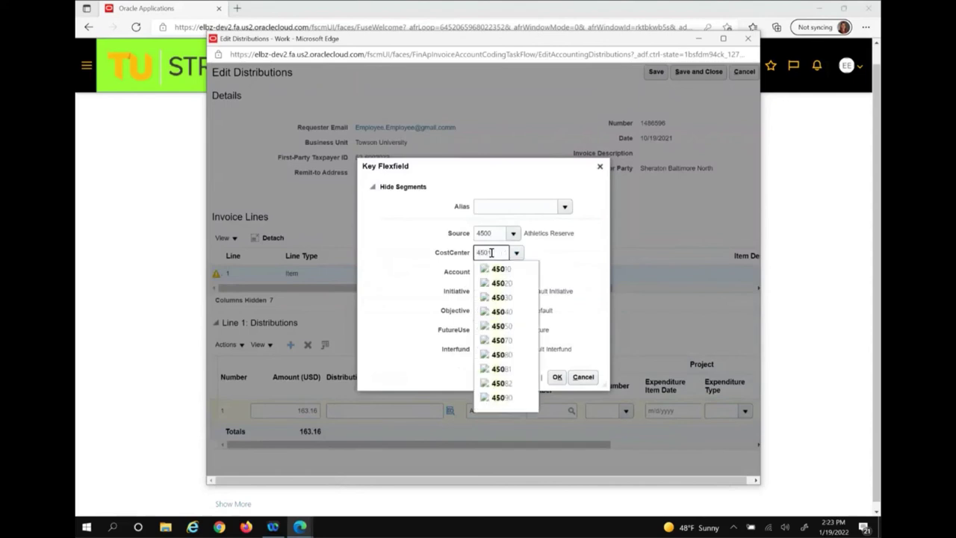
type("10")
left_click(499, 269)
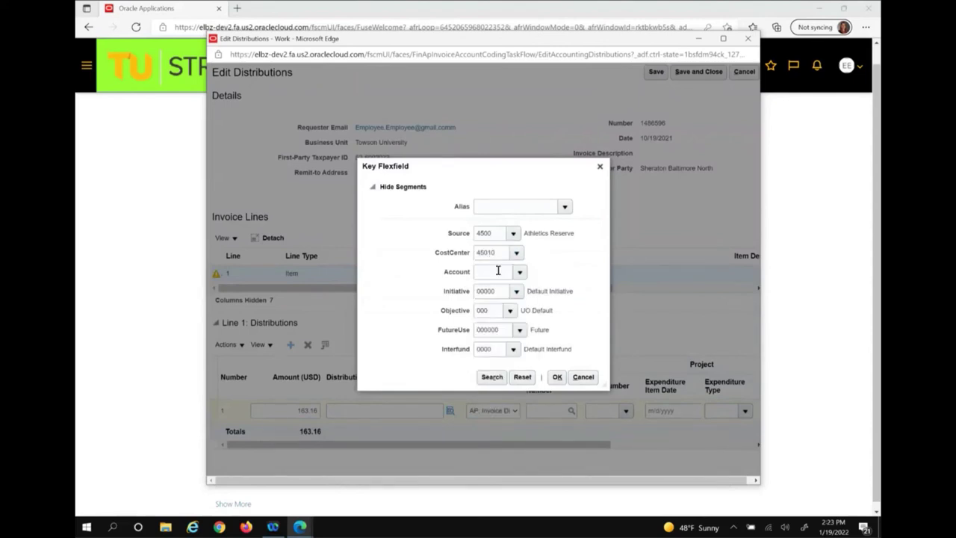
left_click(485, 272)
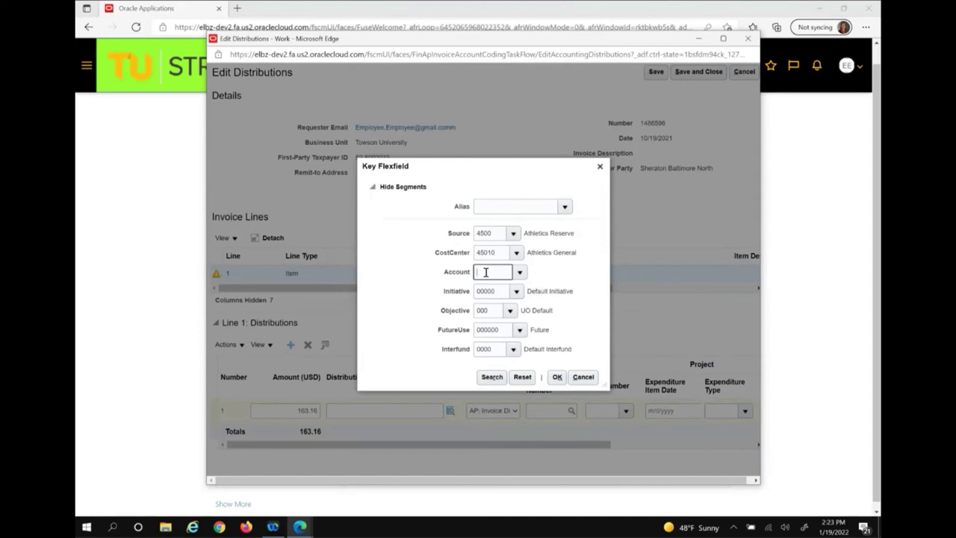
type("608224")
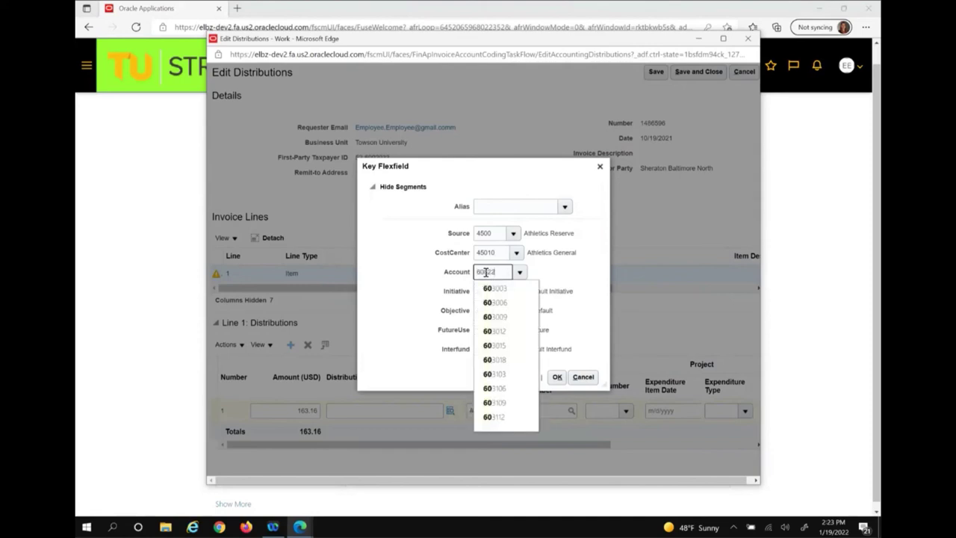
left_click(495, 287)
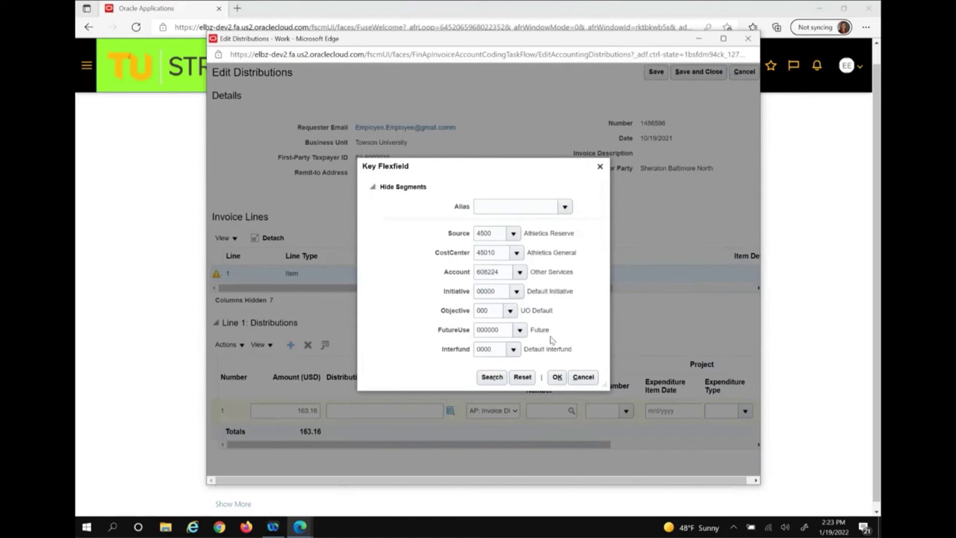
left_click(557, 377)
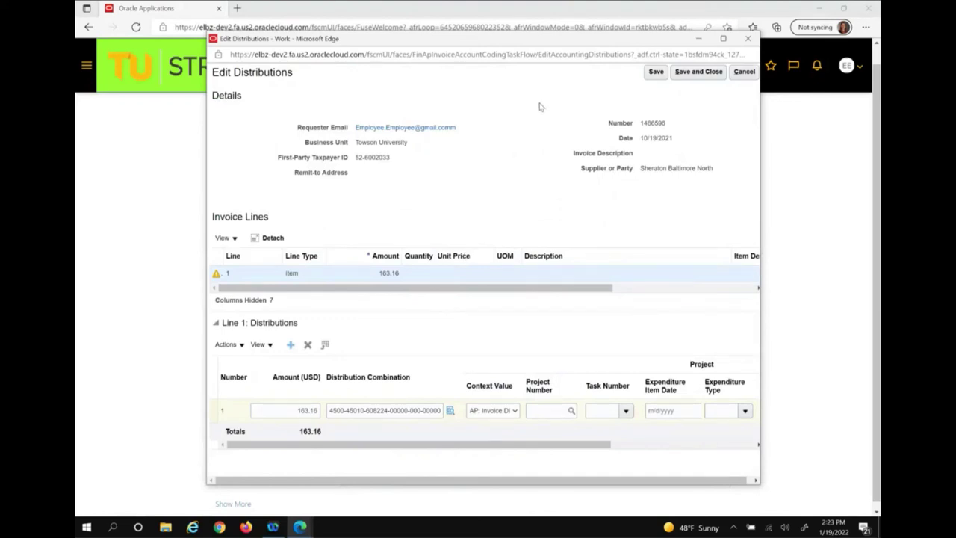
Step: Save and close the distributions, review the coding page, then choose Complete
left_click(699, 72)
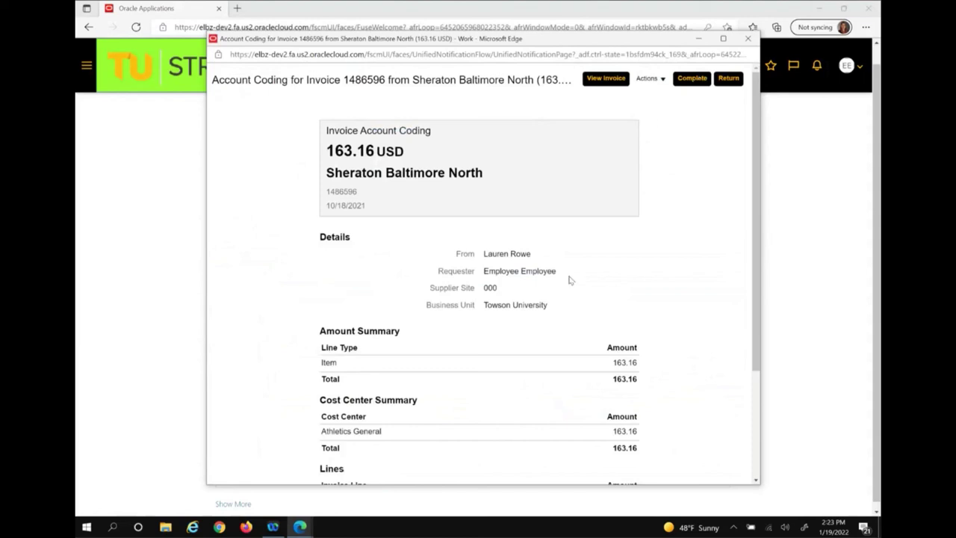
scroll(568, 281, "down", 3)
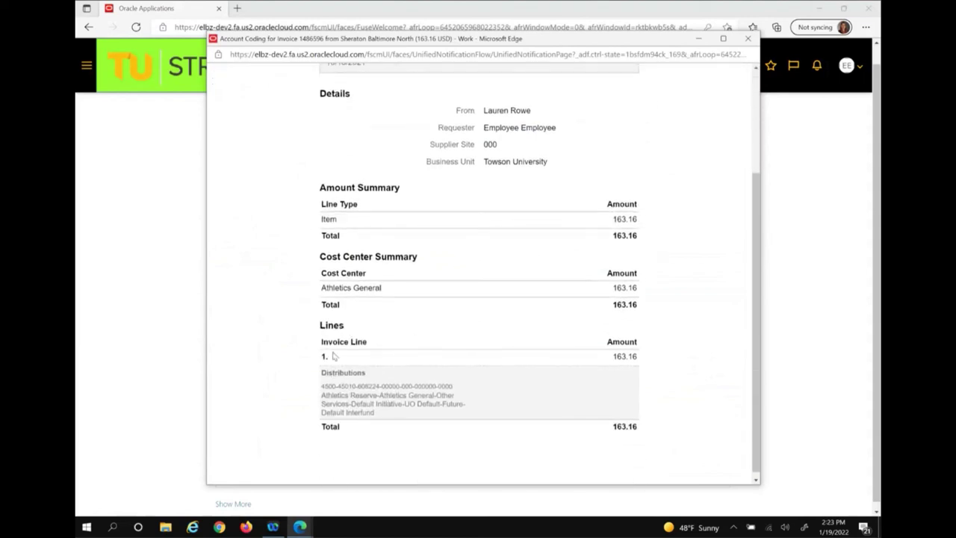
scroll(451, 265, "up", 3)
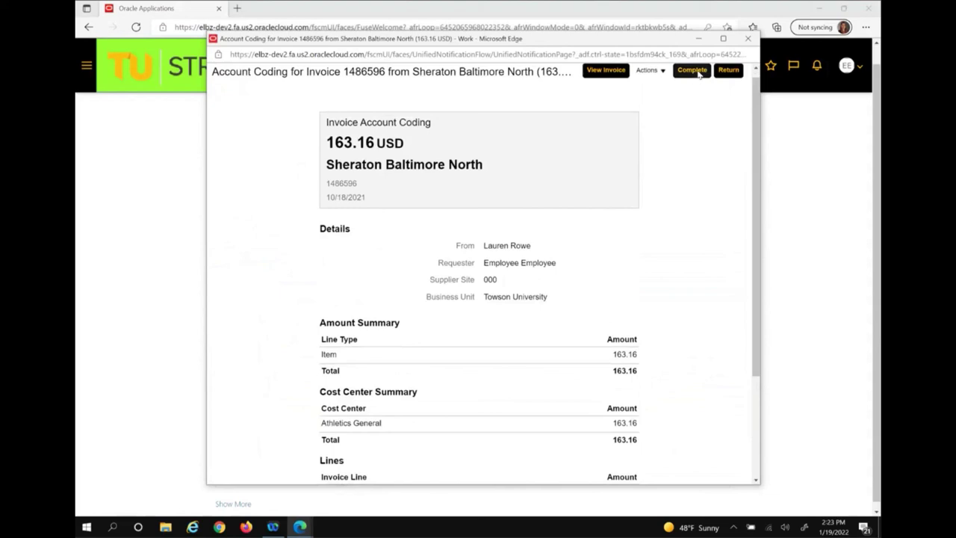
left_click(698, 73)
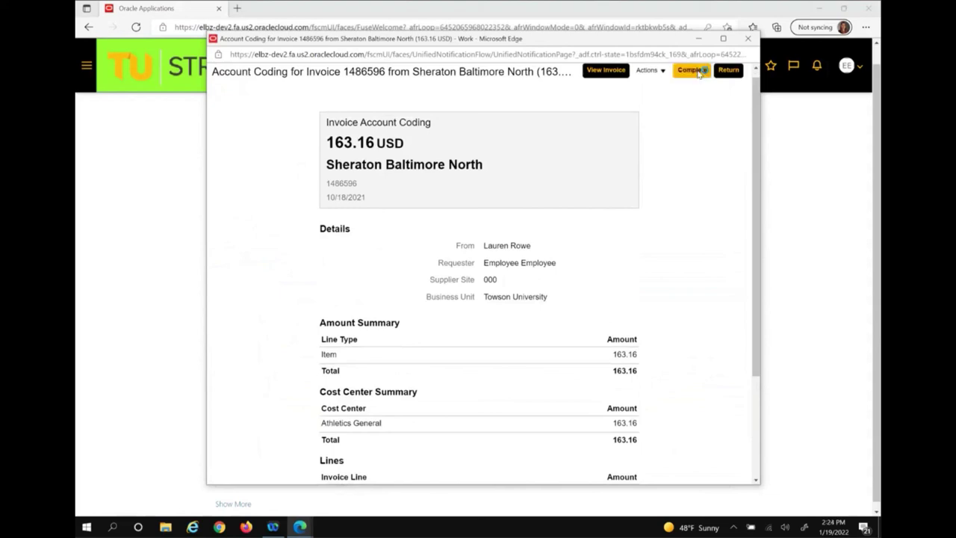